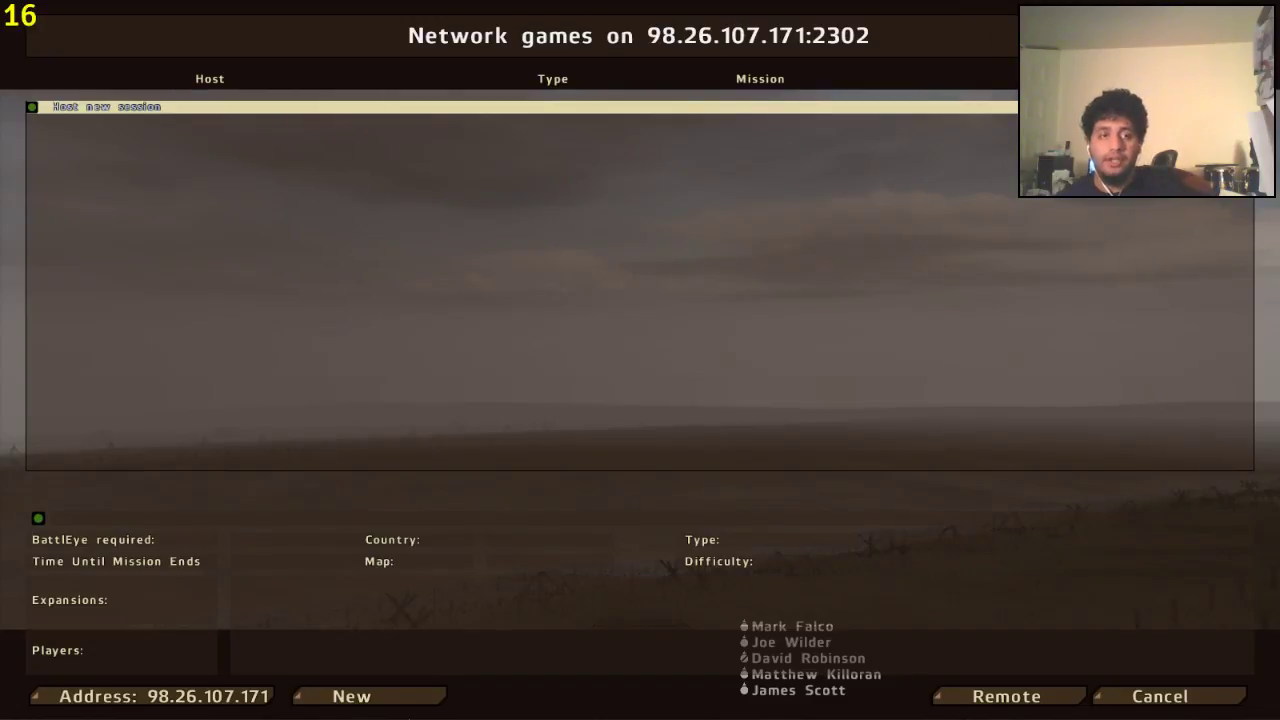
# - Leave the network games list and exit the Arma 2 game from its main menu
pyautogui.click(1172, 704)
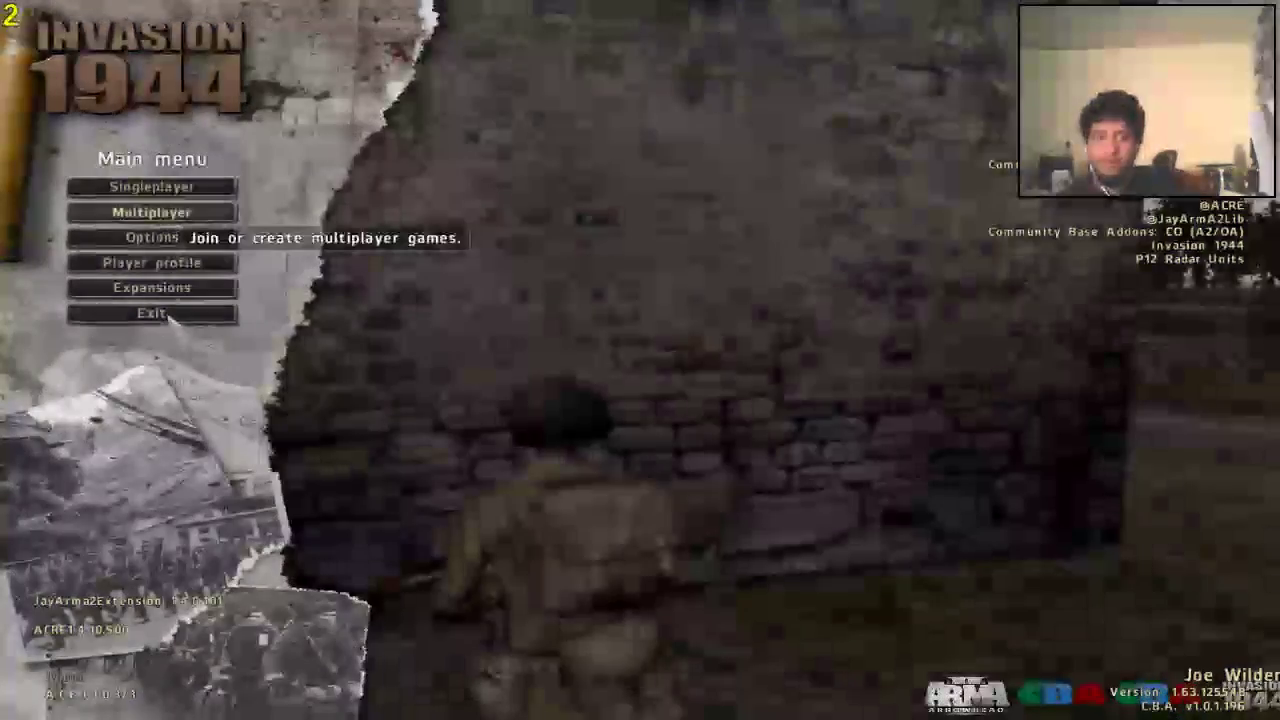
pyautogui.click(170, 315)
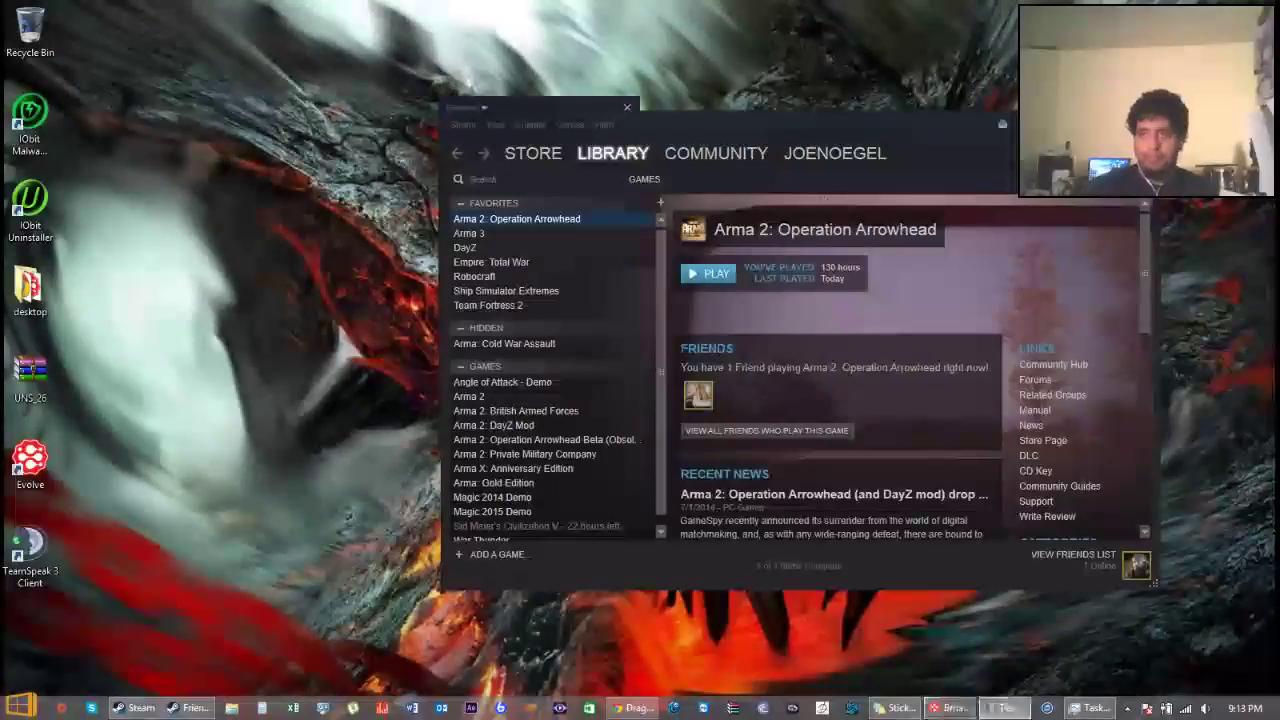
# - Switch to TeamSpeak 3 and move its window clear of the webcam area, over the Steam library
pyautogui.click(1005, 708)
pyautogui.moveTo(1005, 335); pyautogui.dragTo(911, 249)
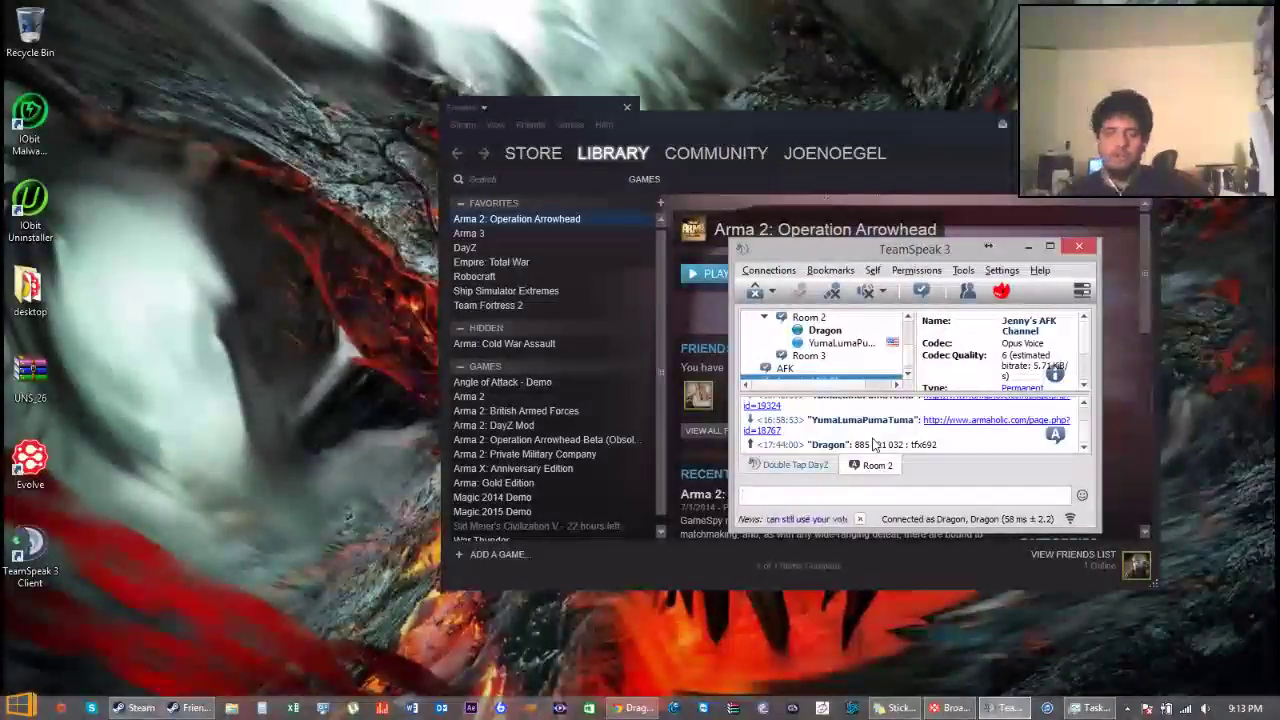
pyautogui.click(981, 446)
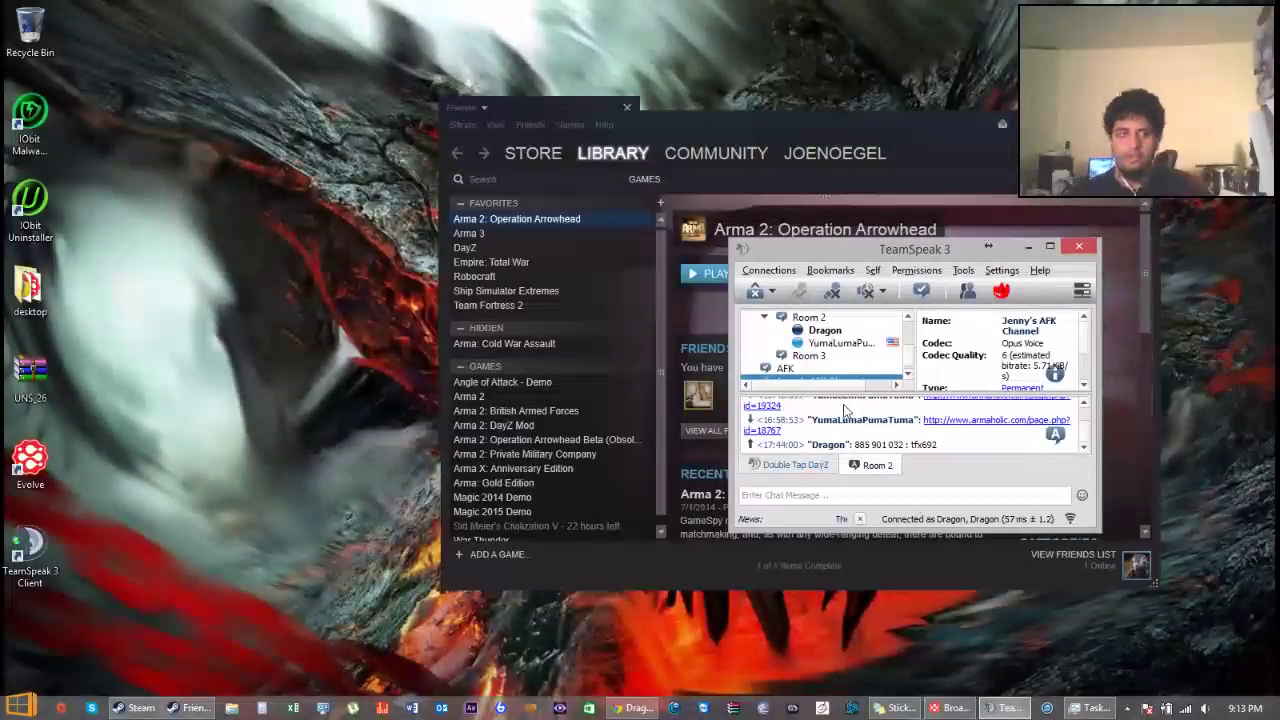
# - Adjust the system volume to 60
pyautogui.press('XF86AudioLowerVolume')
pyautogui.press('XF86AudioLowerVolume')
pyautogui.press('XF86AudioRaiseVolume')
pyautogui.press('XF86AudioRaiseVolume')
pyautogui.press('XF86AudioRaiseVolume')
pyautogui.press('XF86AudioRaiseVolume')
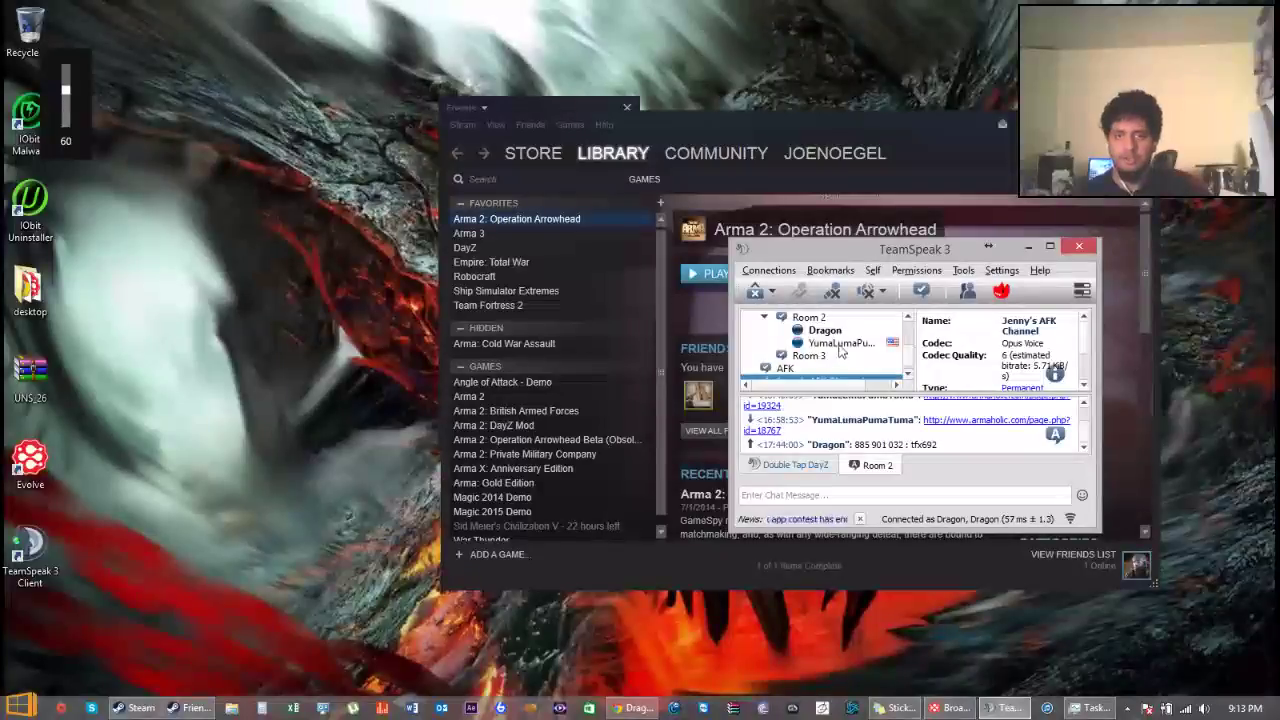
pyautogui.click(840, 344)
pyautogui.rightClick(841, 344)
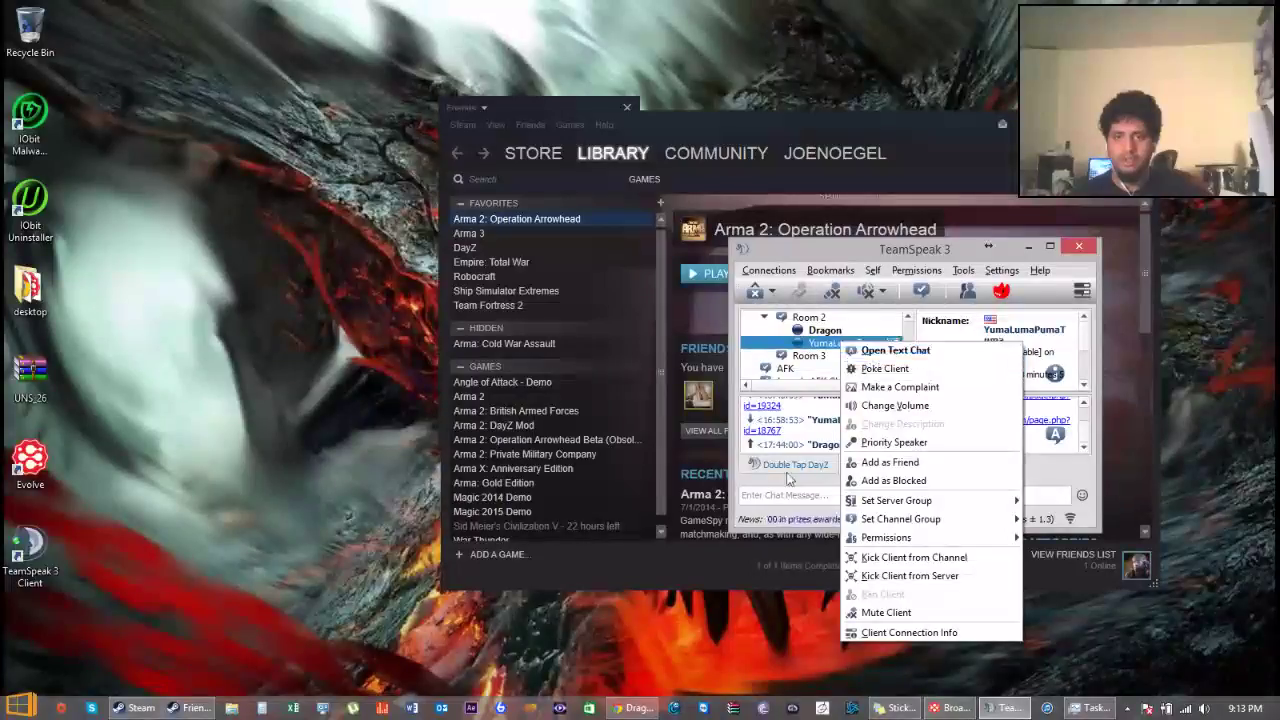
pyautogui.click(866, 466)
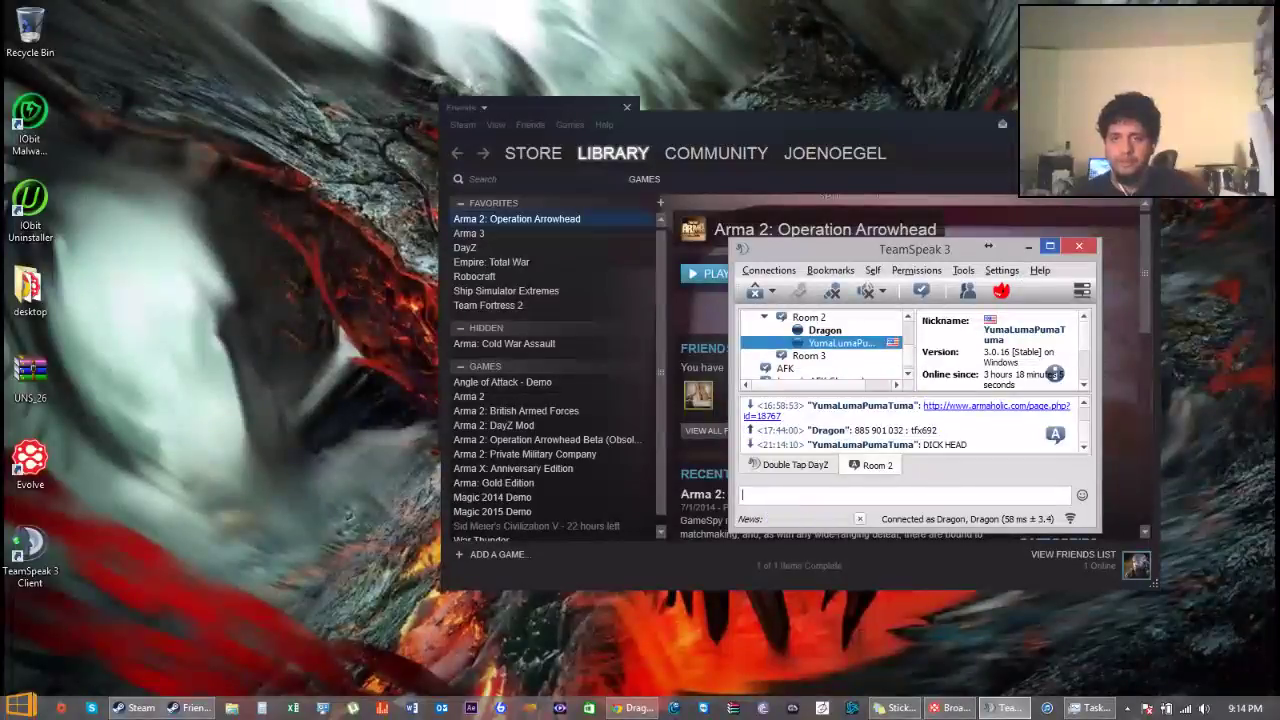
pyautogui.click(893, 491)
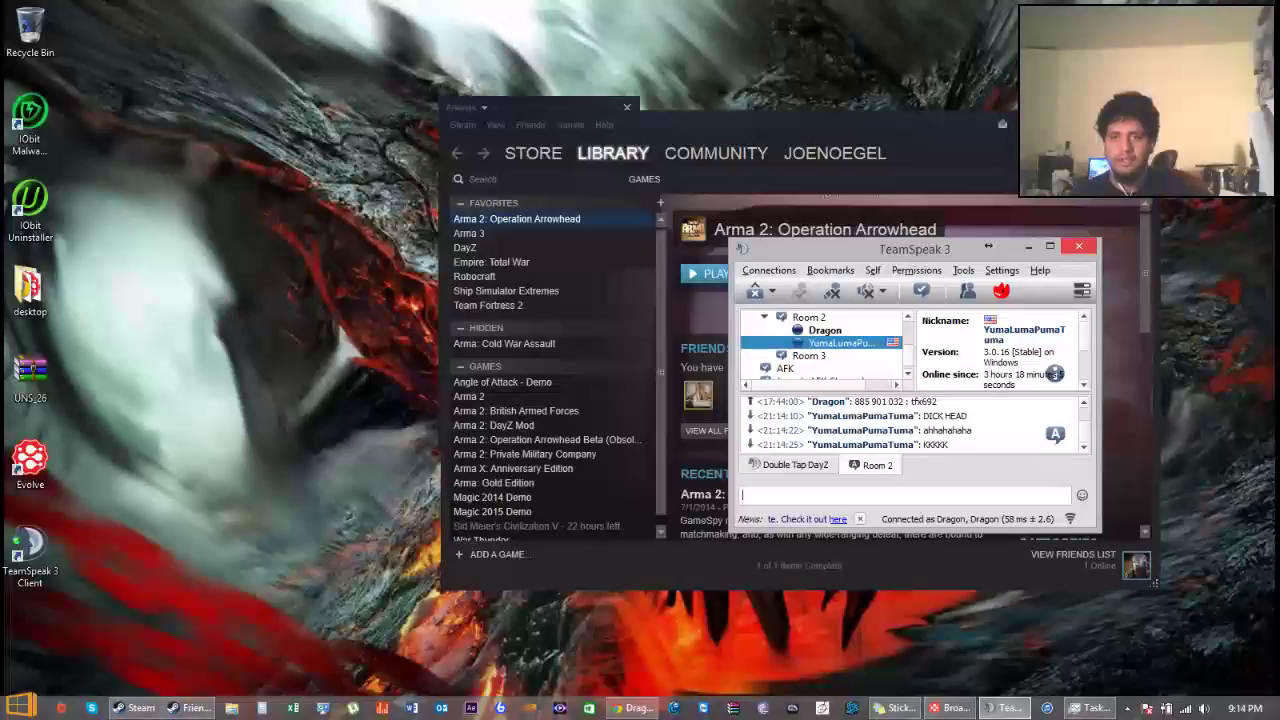
# - Restart TeamSpeak 3 and rejoin Room 2 on the bookmarked Double Tap DayZ server
pyautogui.click(1079, 246)
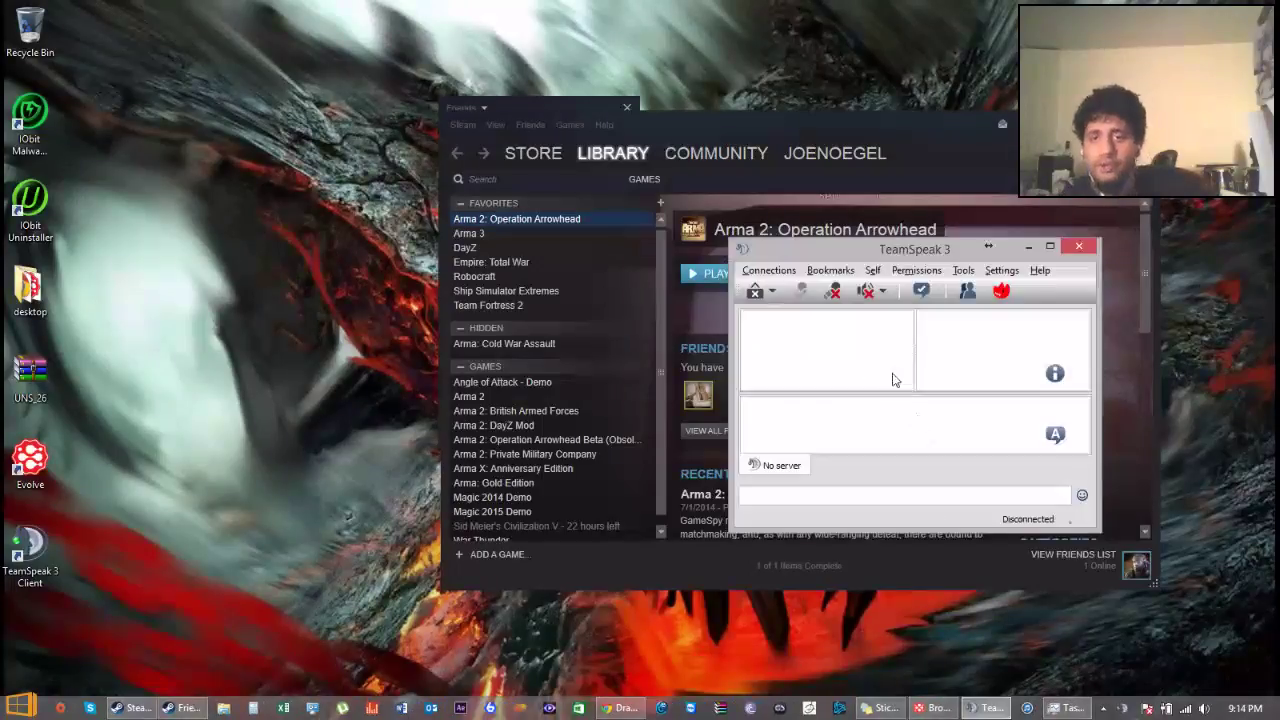
pyautogui.click(779, 274)
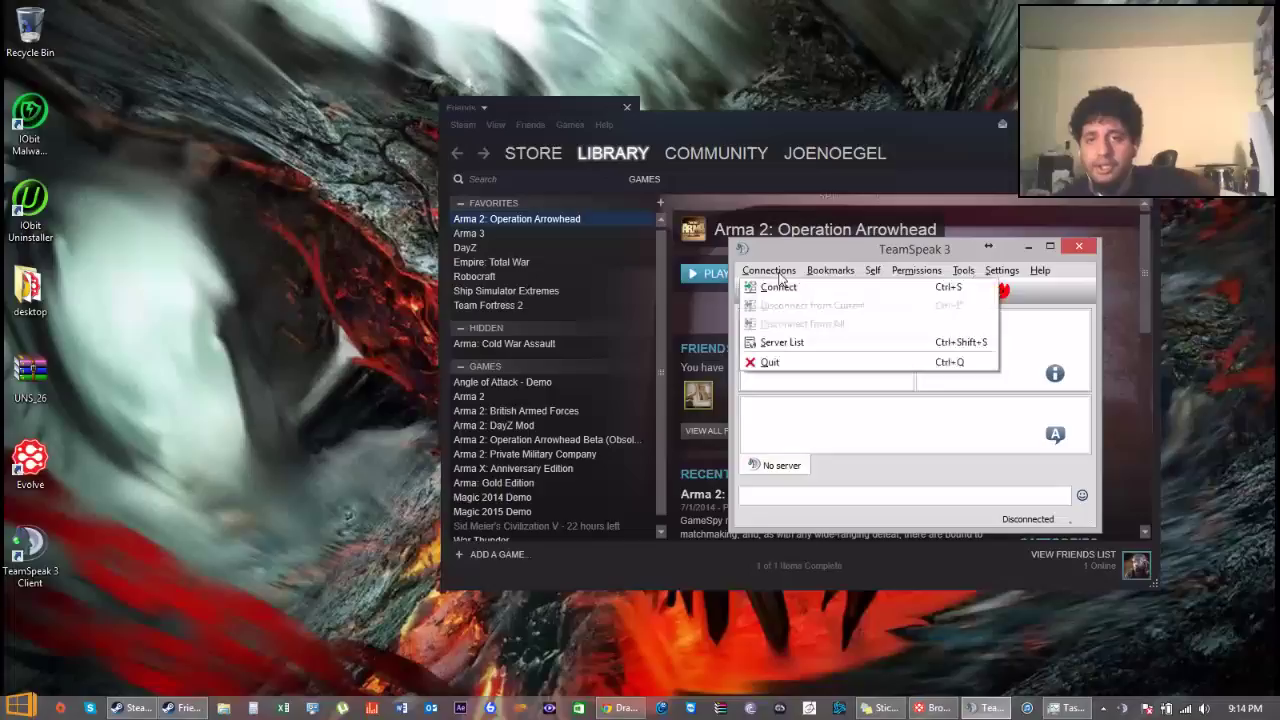
pyautogui.click(830, 270)
pyautogui.click(830, 270)
pyautogui.click(830, 541)
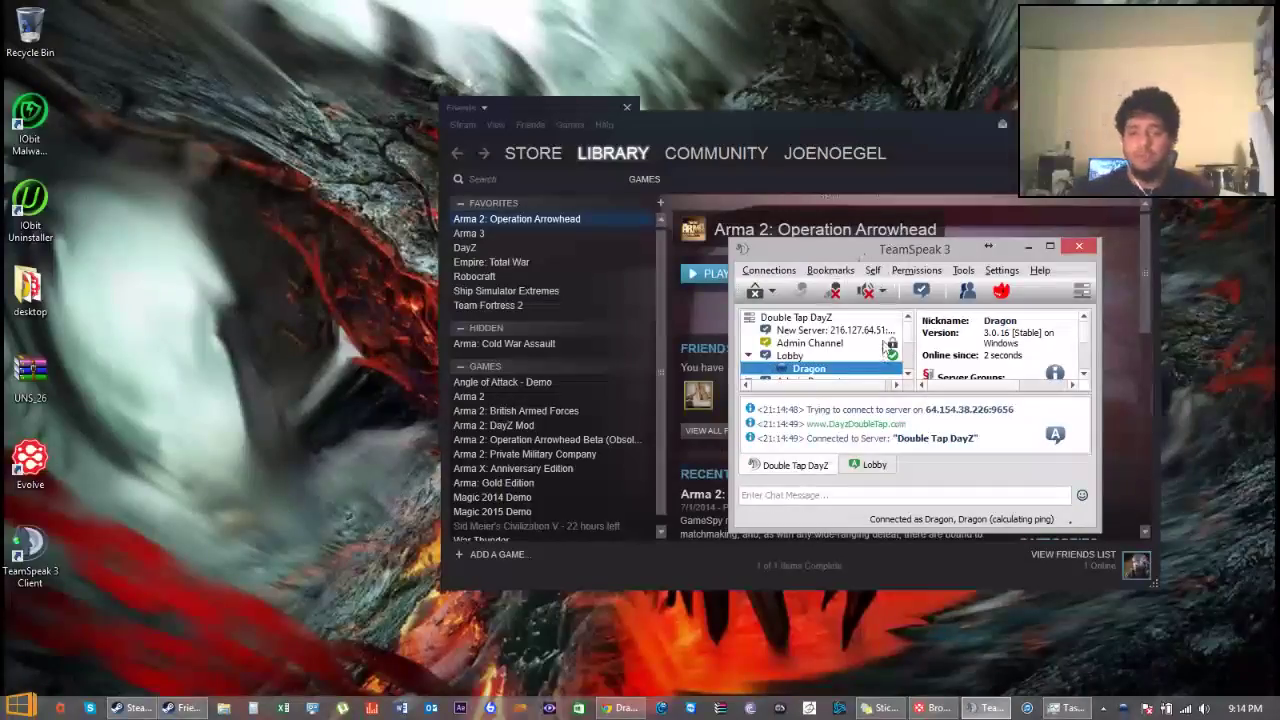
pyautogui.scroll(-3, 888, 350)
pyautogui.doubleClick(808, 320)
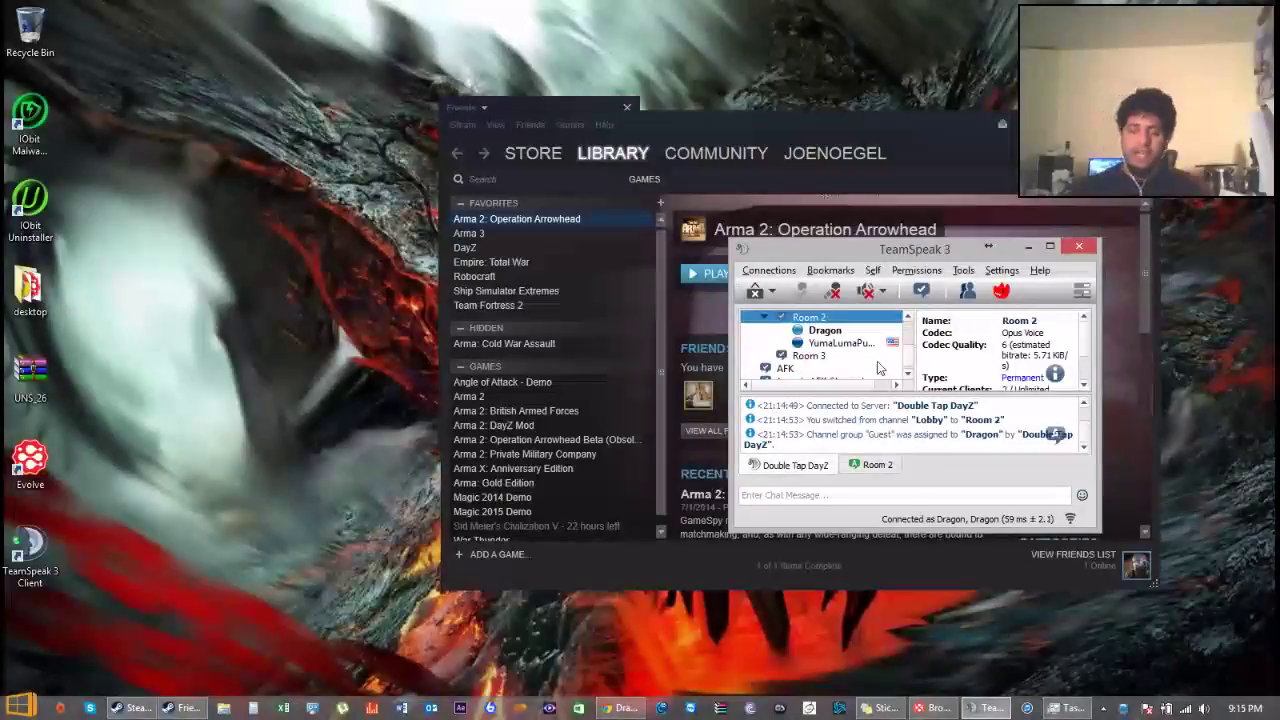
# - Lower the system volume and raise it partway back to set a comfortable voice chat level
pyautogui.press('XF86AudioLowerVolume')
pyautogui.press('XF86AudioLowerVolume')
pyautogui.press('XF86AudioLowerVolume')
pyautogui.press('XF86AudioLowerVolume')
pyautogui.press('XF86AudioLowerVolume')
pyautogui.press('XF86AudioRaiseVolume')
pyautogui.press('XF86AudioRaiseVolume')
pyautogui.press('XF86AudioRaiseVolume')
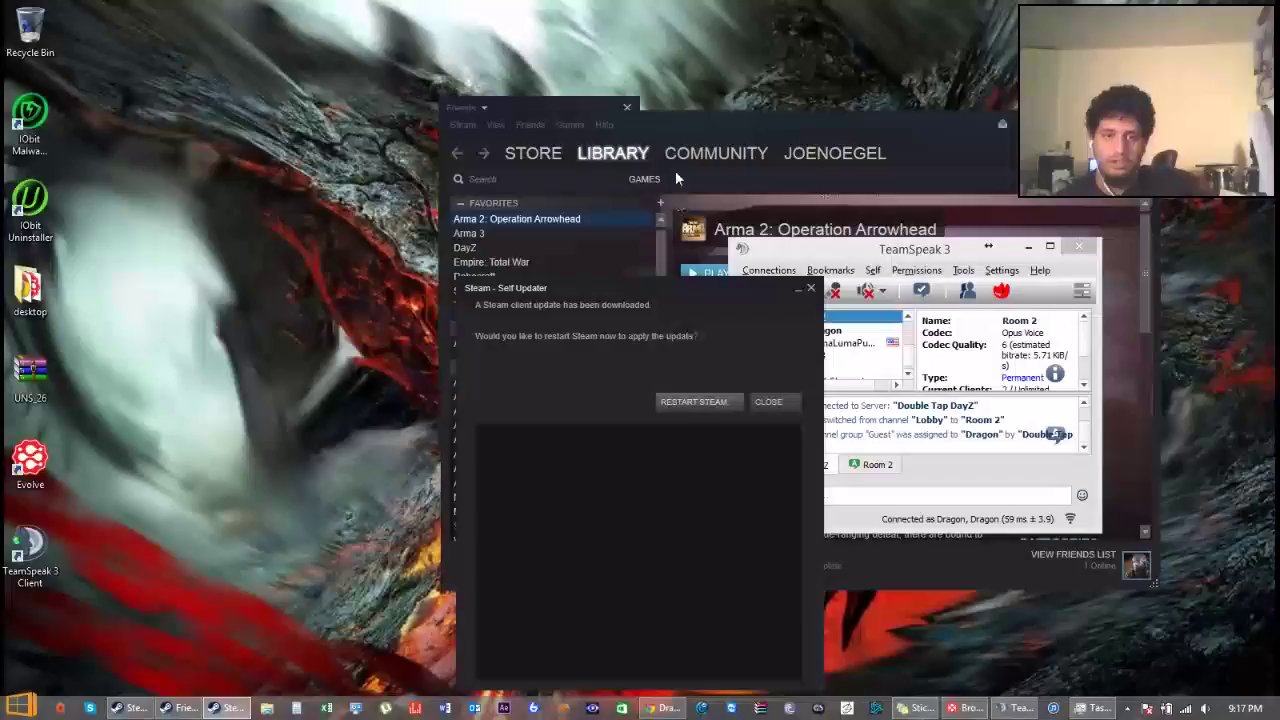
# - Restart Steam to apply the downloaded client update and move the updater window away from the TeamSpeak window
pyautogui.click(697, 400)
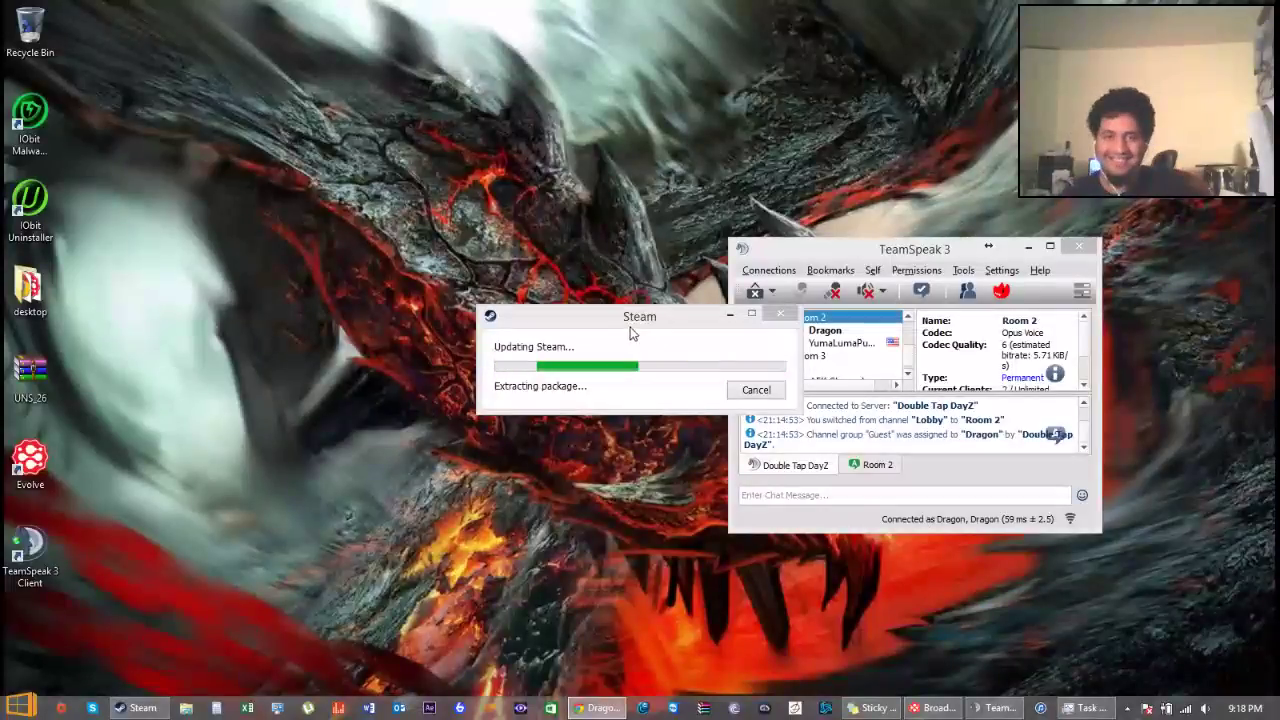
pyautogui.moveTo(643, 316); pyautogui.dragTo(427, 202)
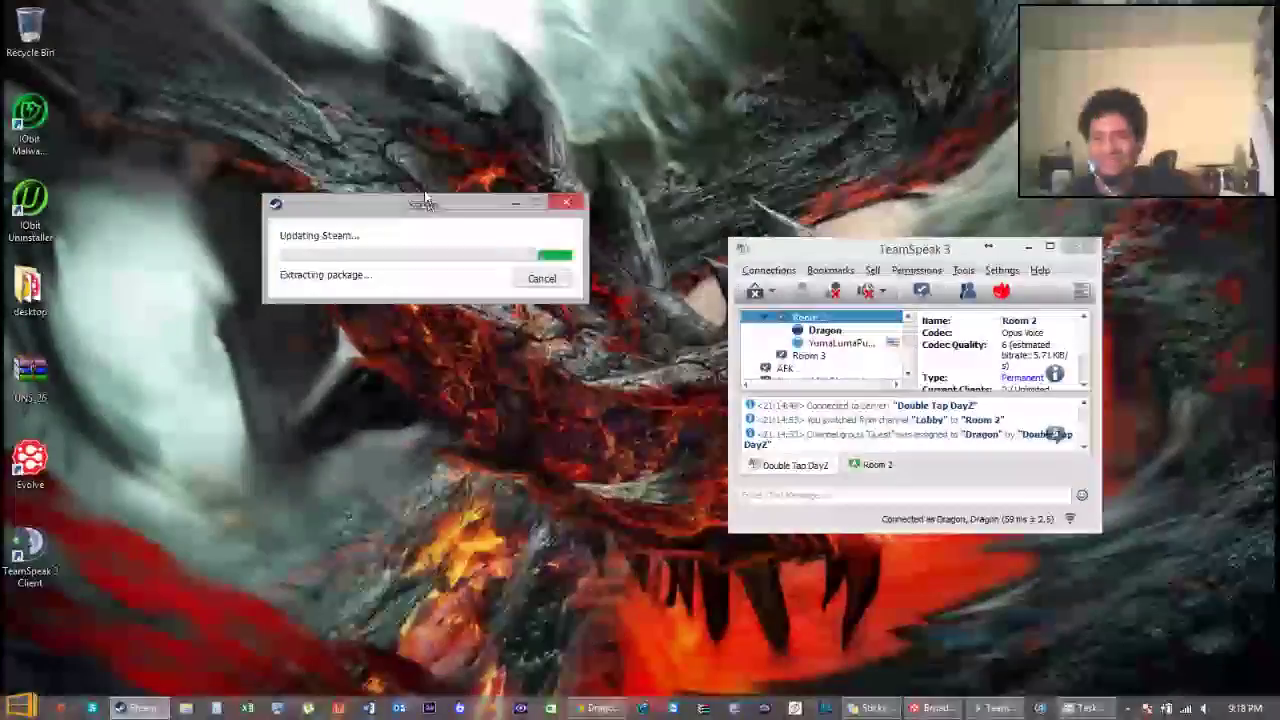